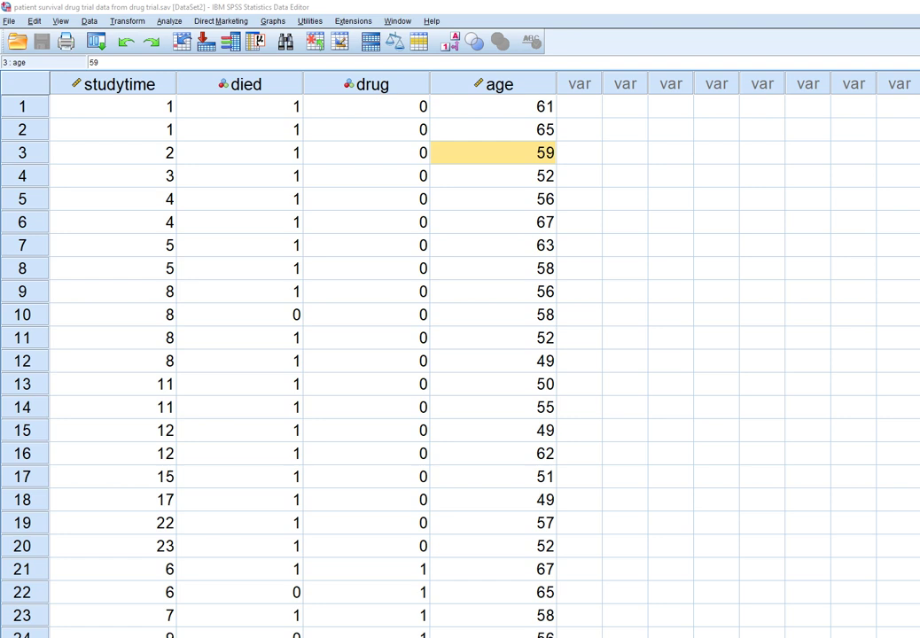
Step: Switch to the browser and review the Stata manual's Example 2 on Cox regression with censored data, including its dataset source and drug coding
key(alt+Tab)
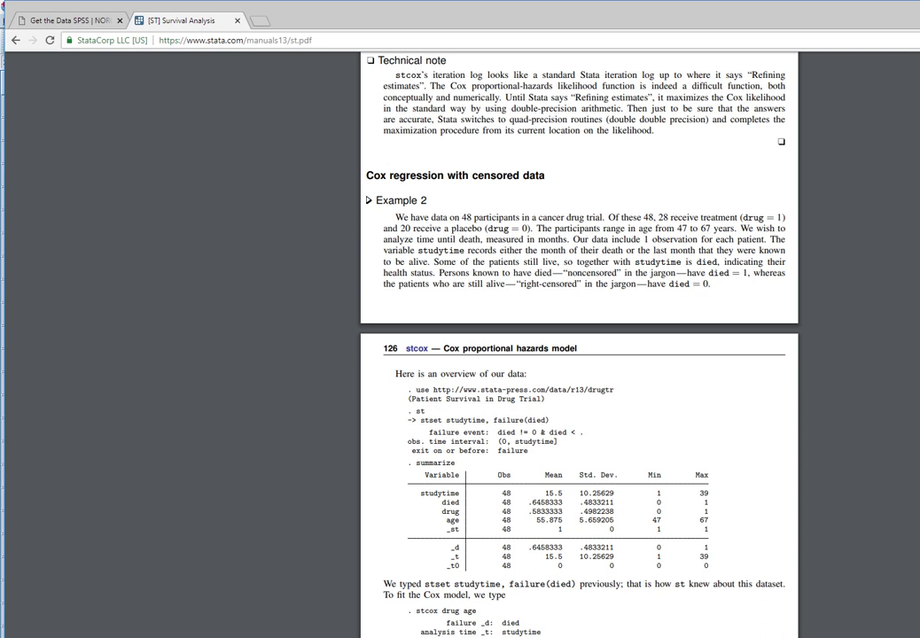
scroll(579, 346, down, 1)
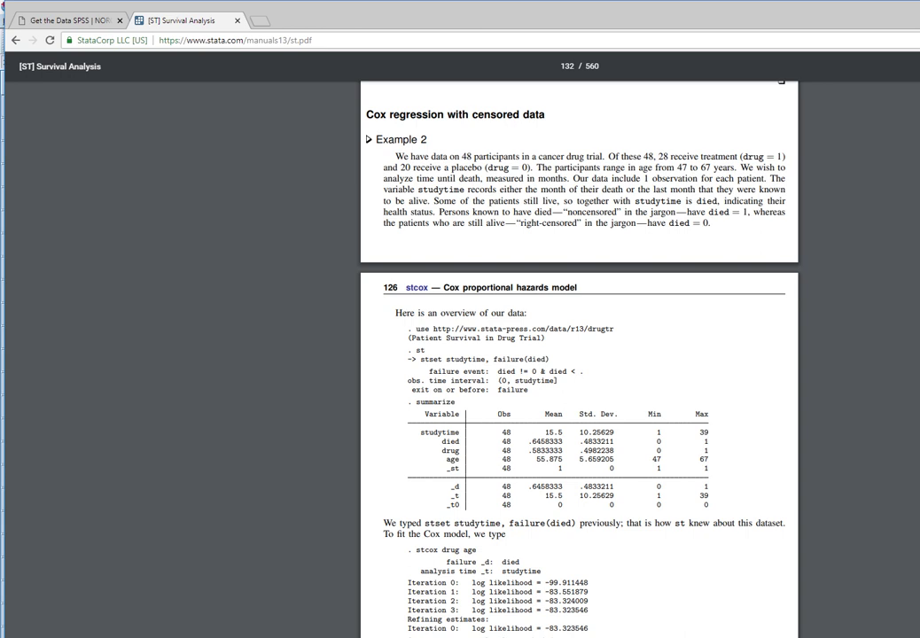
drag(416, 329, 615, 329)
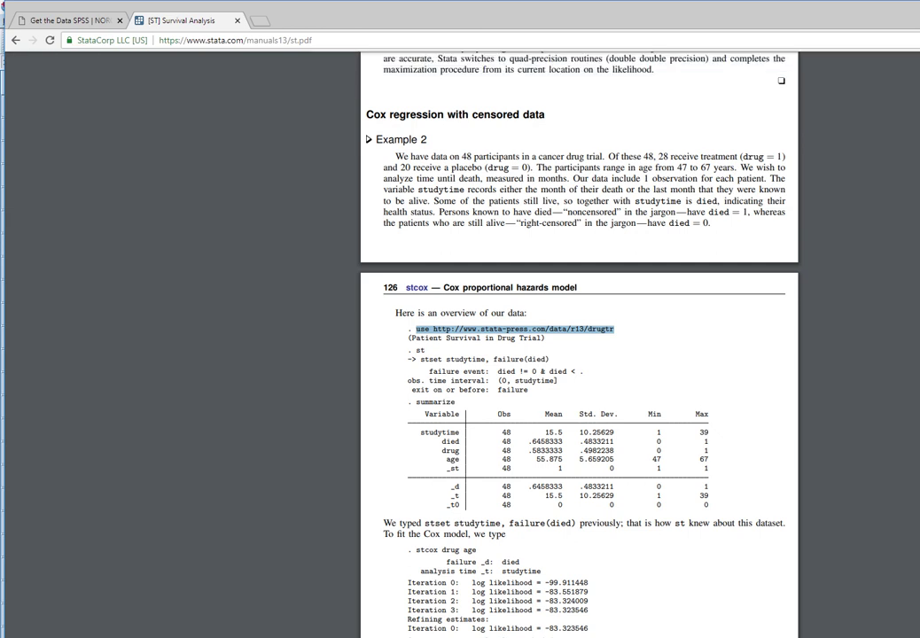
drag(743, 157, 784, 157)
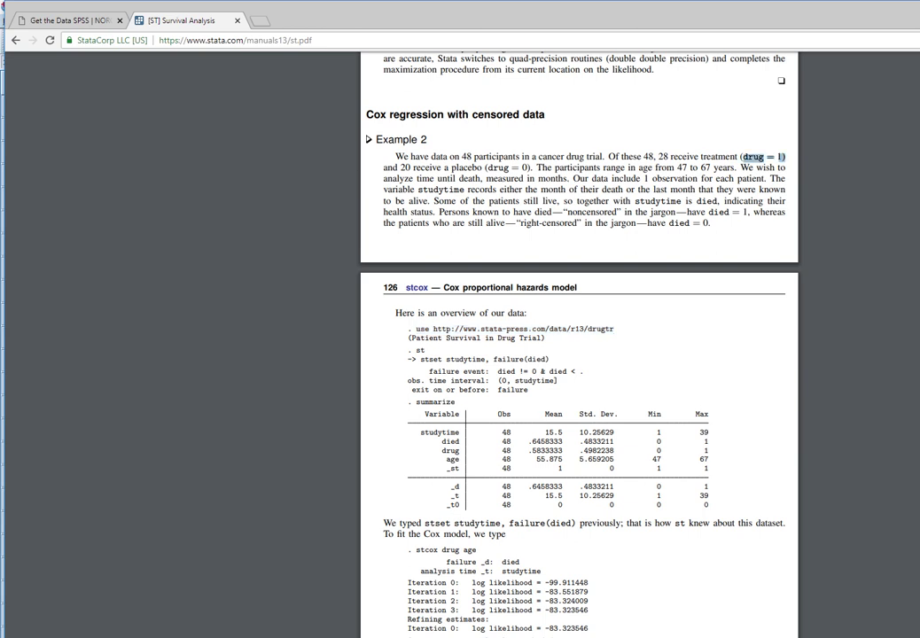
drag(400, 168, 531, 167)
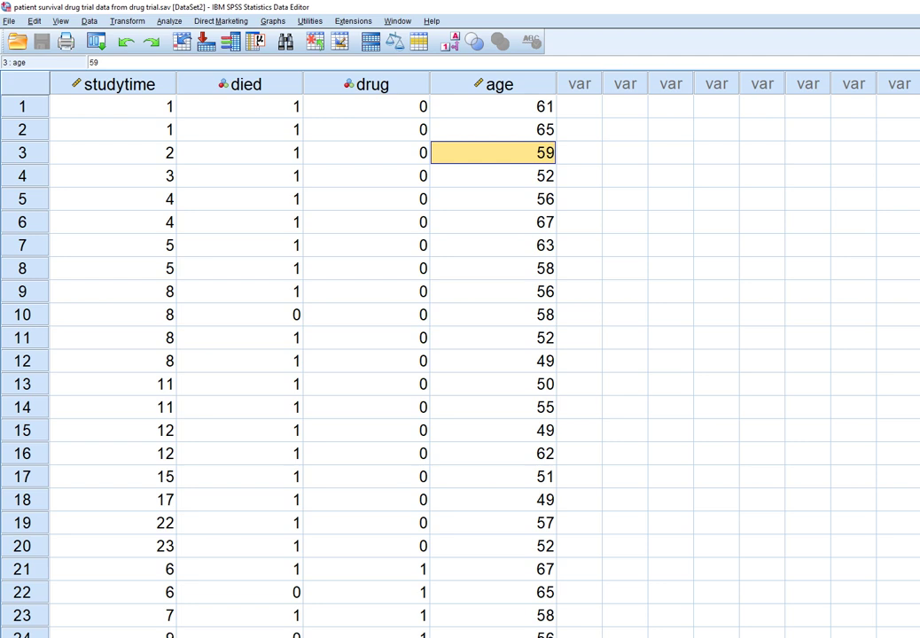
Step: Return to the SPSS Data Editor and examine the studytime, died, drug and age variables and their coding
click(119, 84)
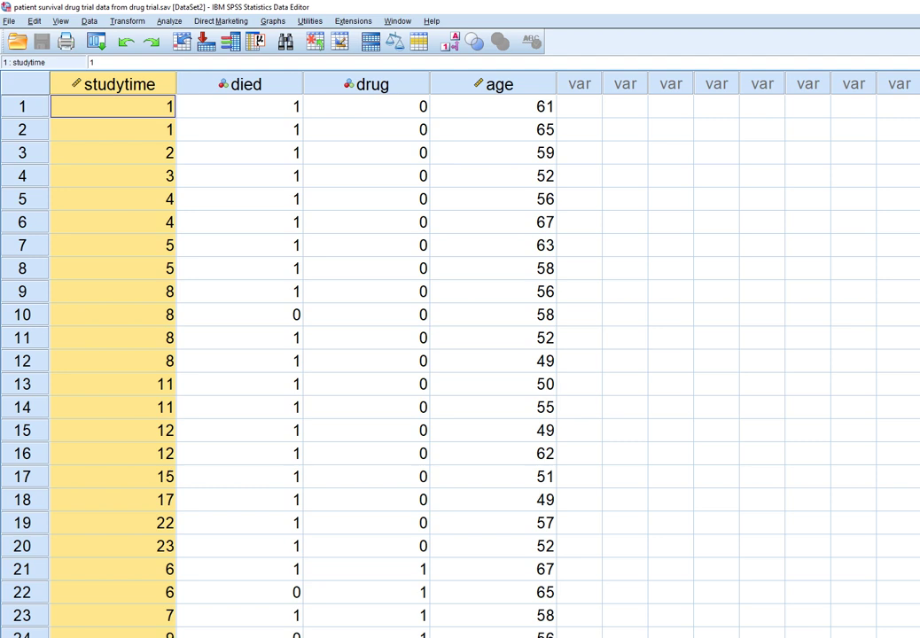
click(240, 106)
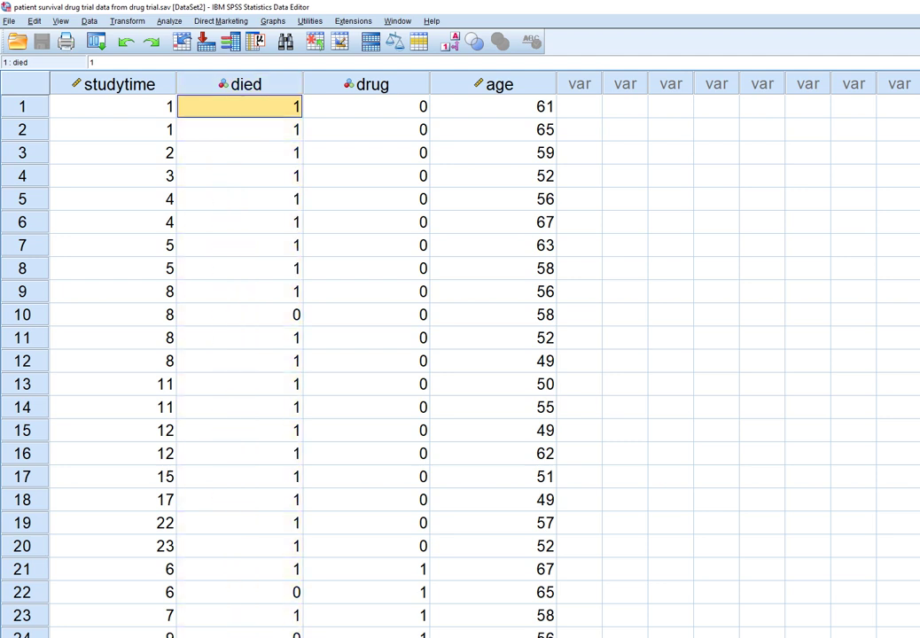
click(239, 315)
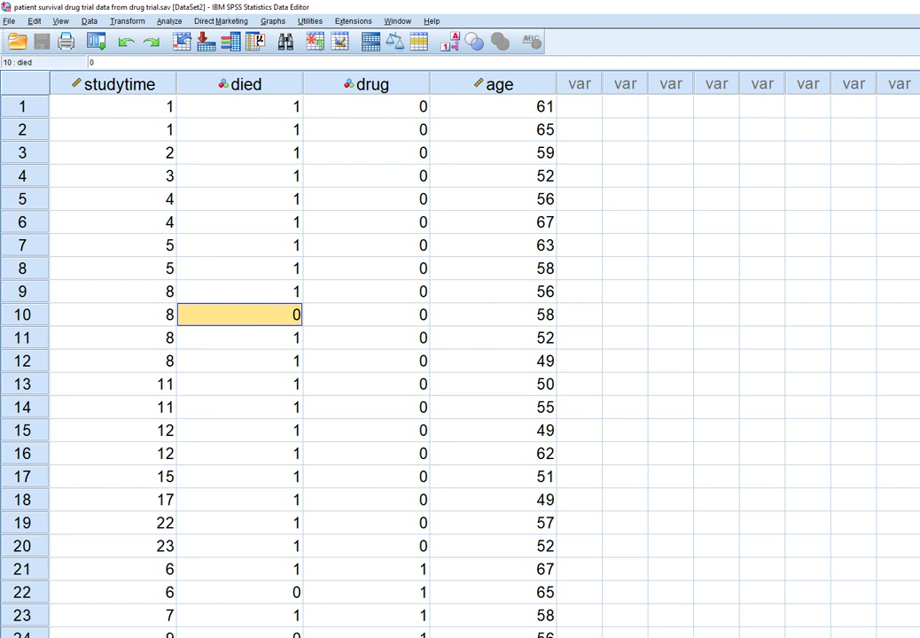
click(372, 83)
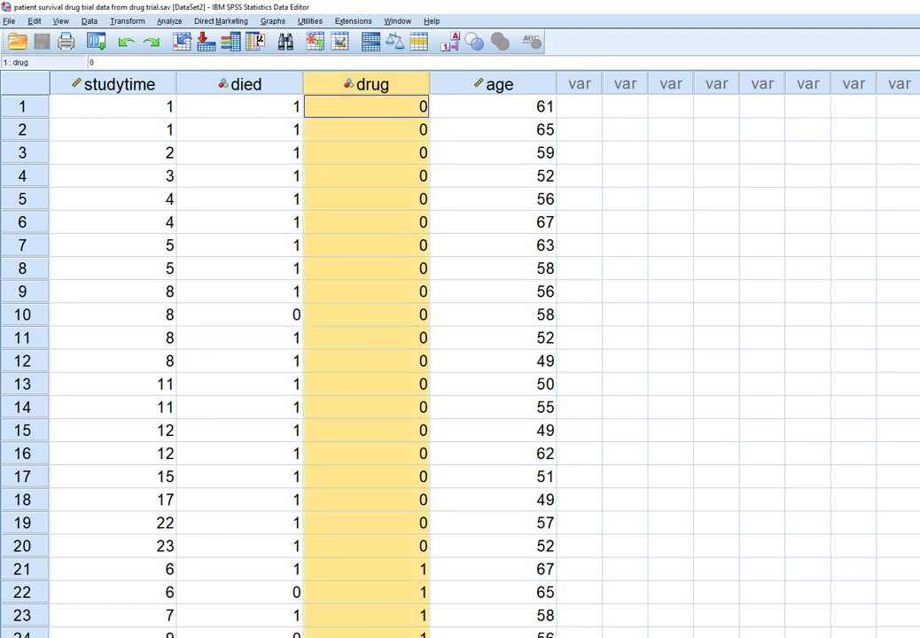
click(366, 106)
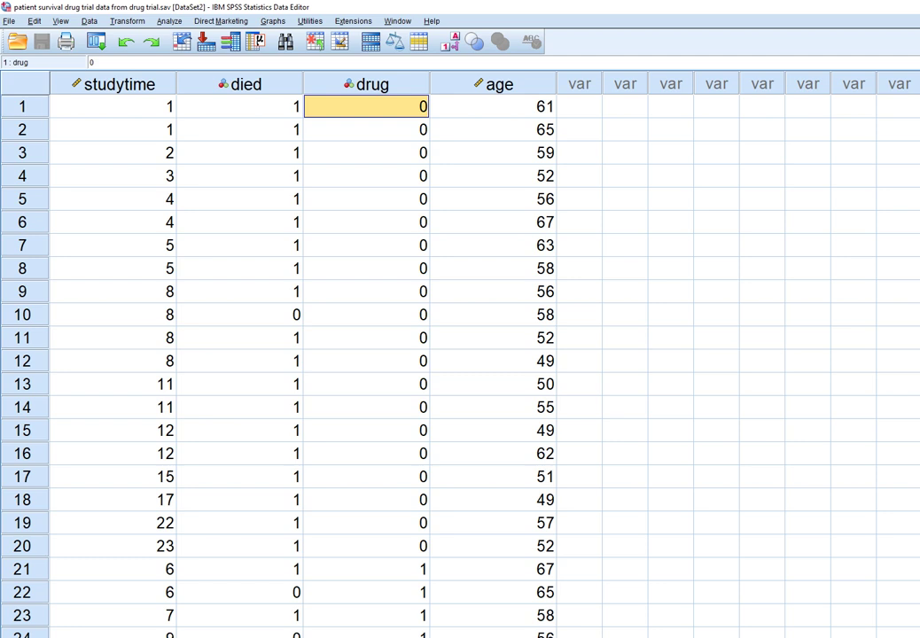
click(366, 569)
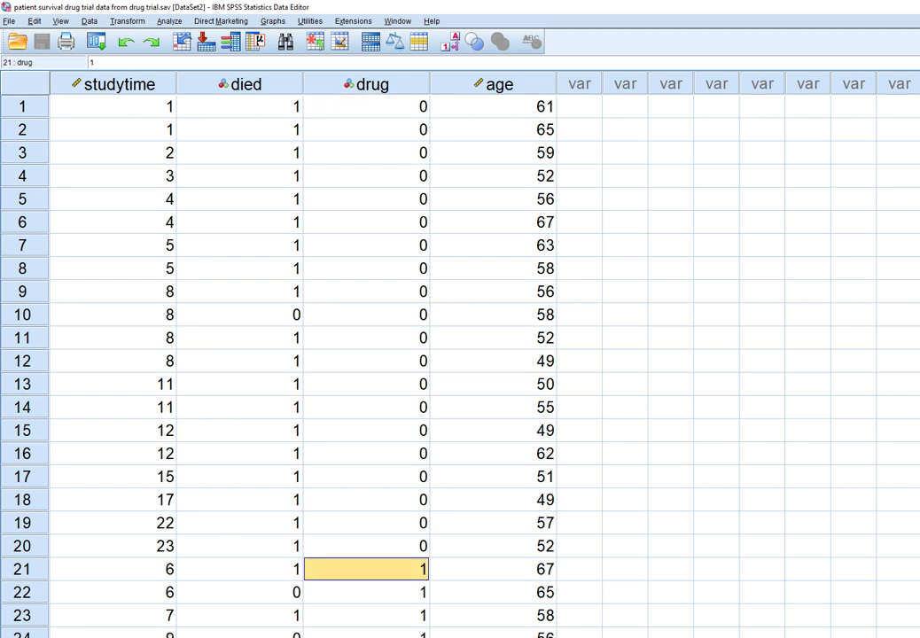
click(499, 83)
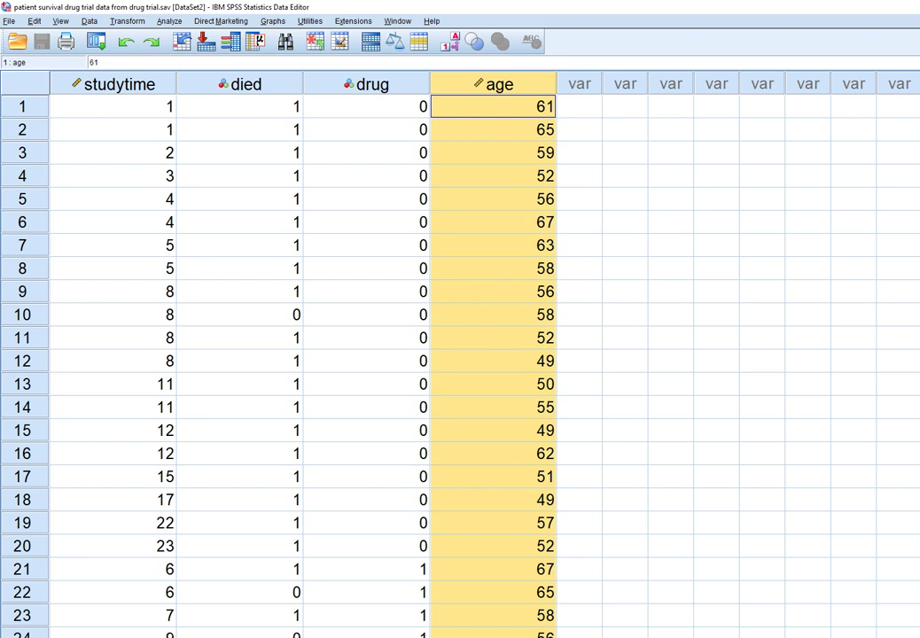
click(493, 152)
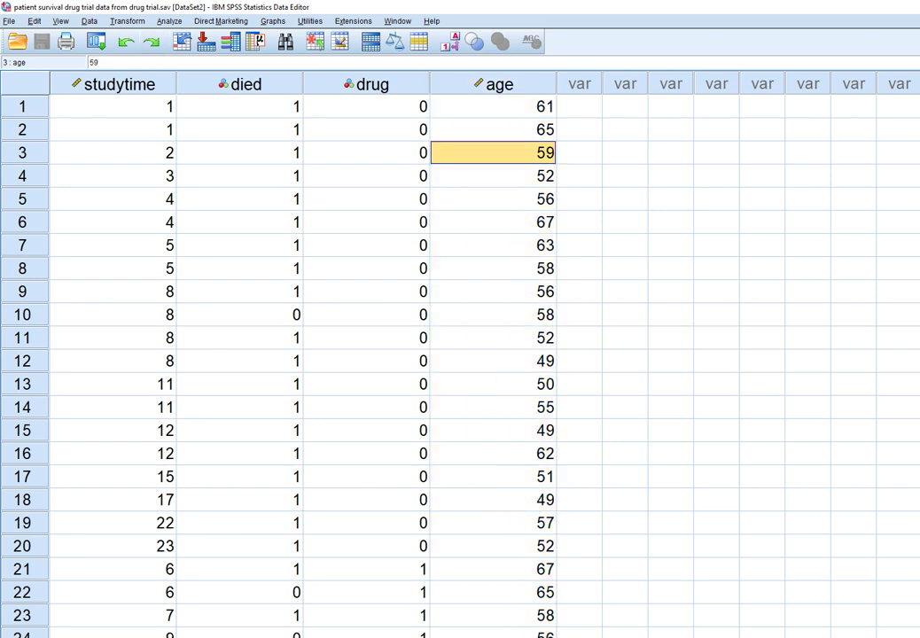
Step: Start a Cox Regression survival analysis and assign studytime as the time variable
key(alt+a)
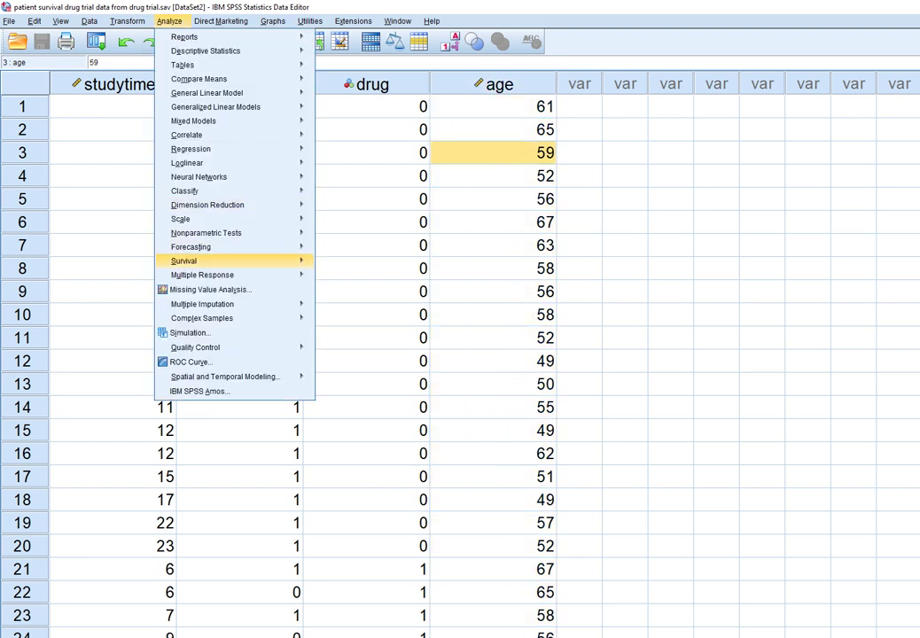
key(Right)
key(Down)
key(Down)
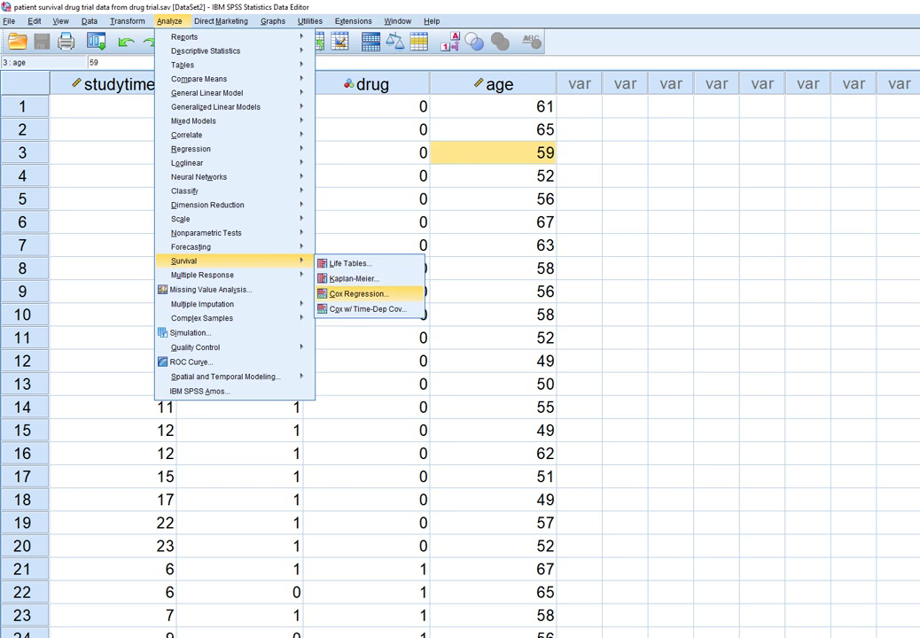
key(Return)
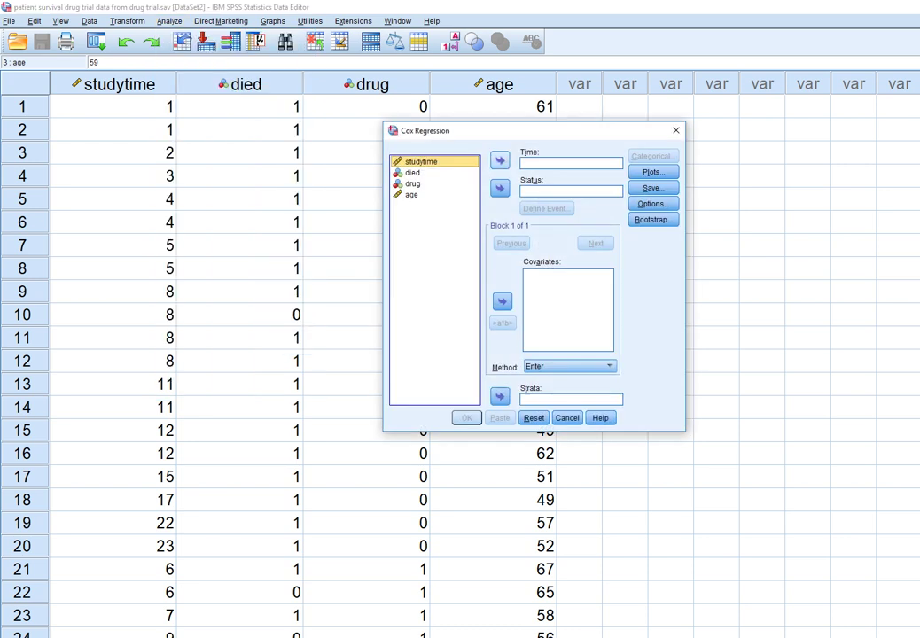
key(space)
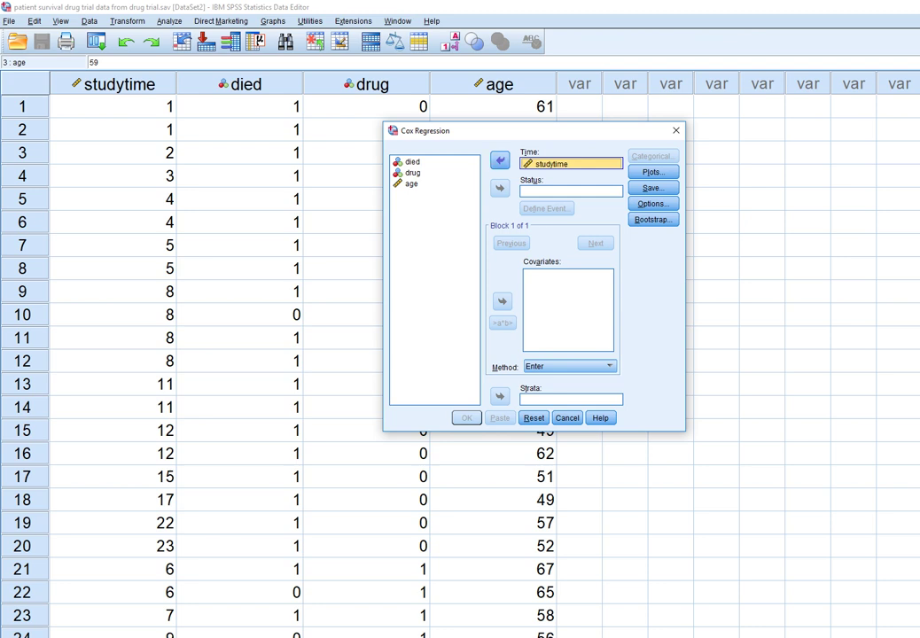
Step: Assign died as the status variable and define the single value 1 as the event
click(412, 161)
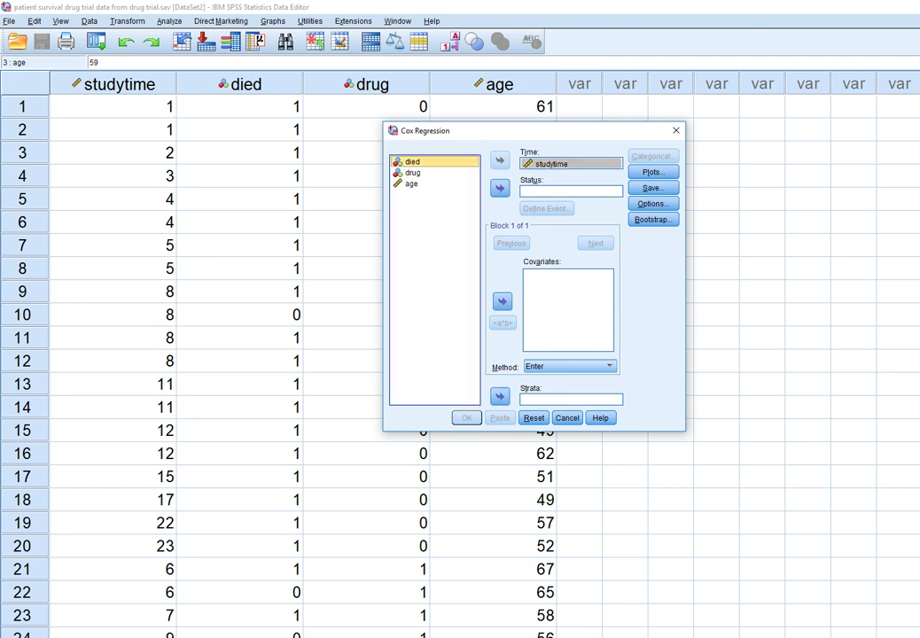
click(500, 188)
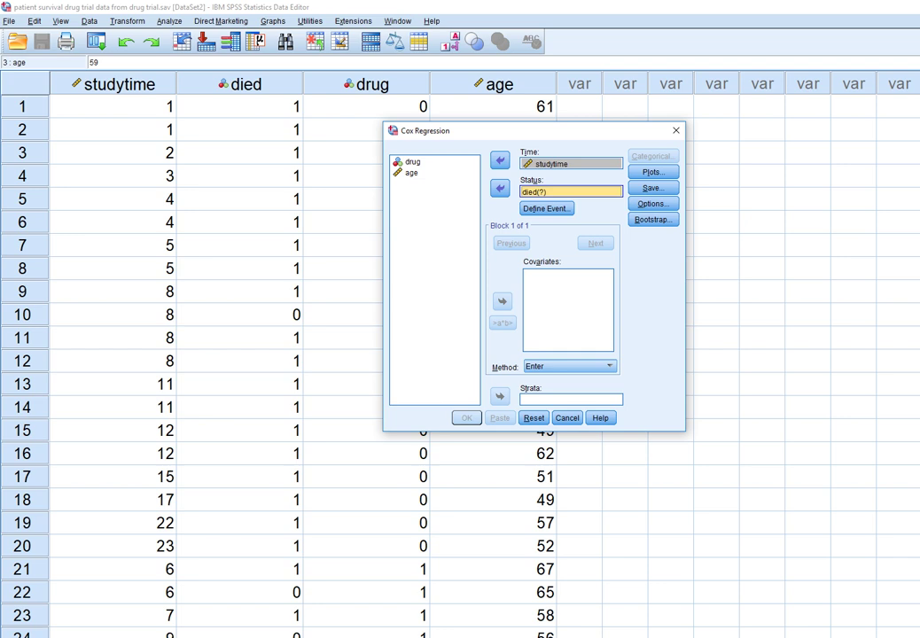
key(alt+f)
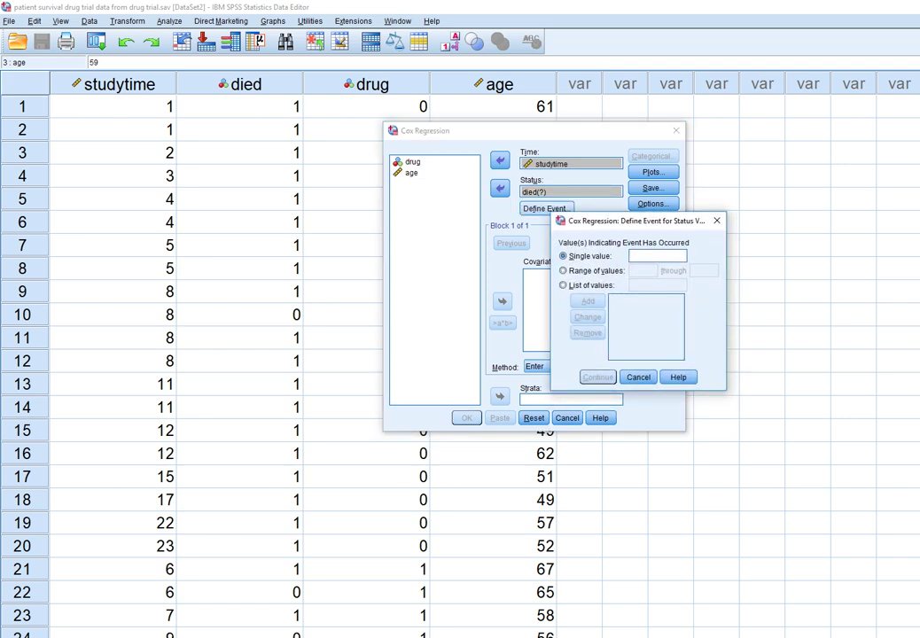
text(1)
key(Return)
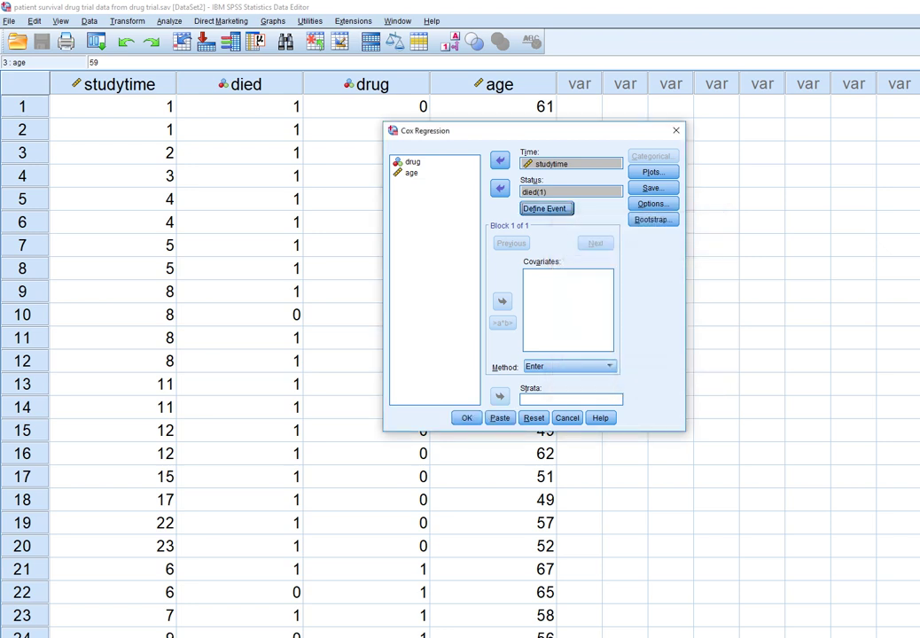
Step: Add age and drug as covariates in Block 1 of the Cox regression
click(411, 172)
click(501, 301)
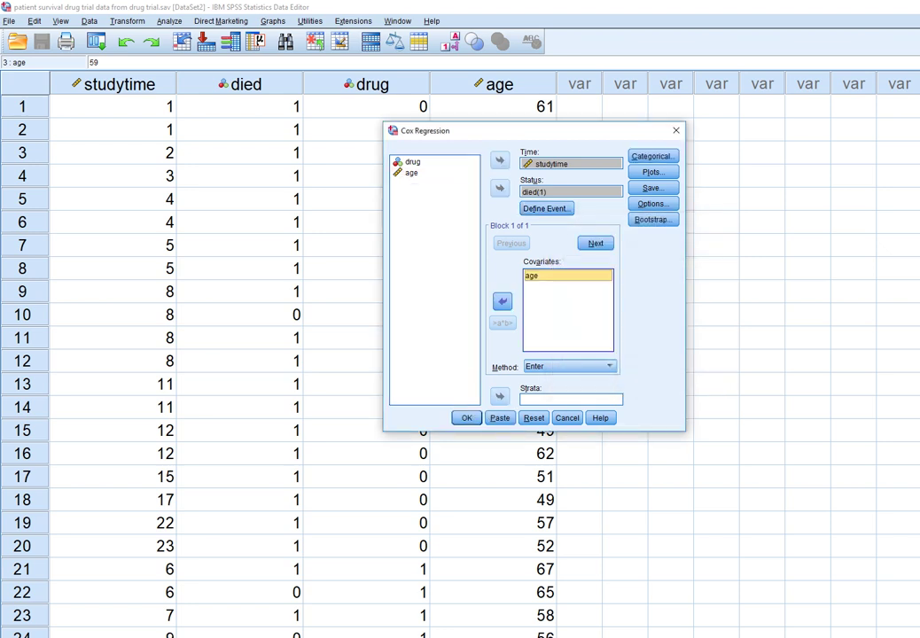
key(space)
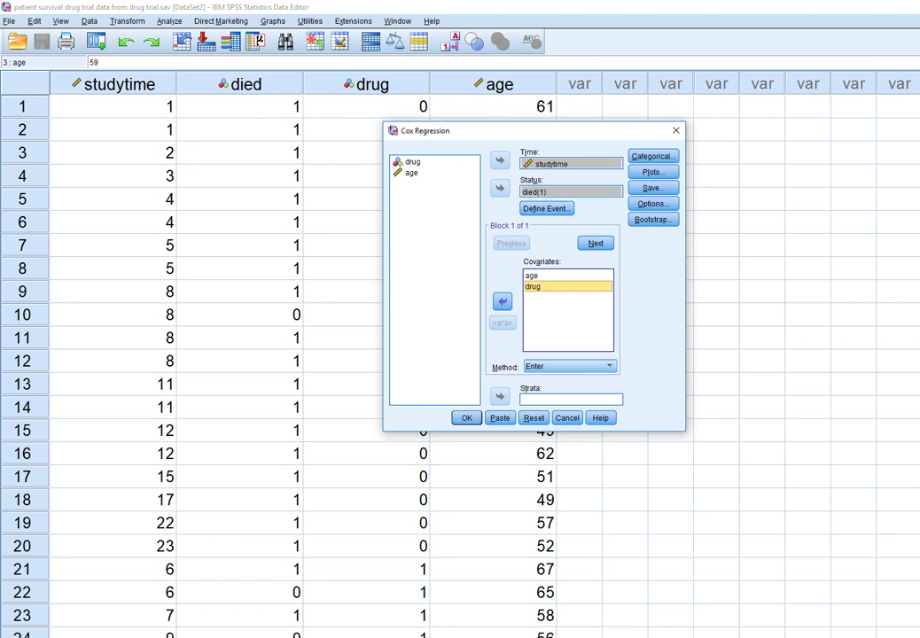
Step: Include the 95% CI for exp(B) in the model statistics and run the Cox regression
drag(496, 130, 582, 137)
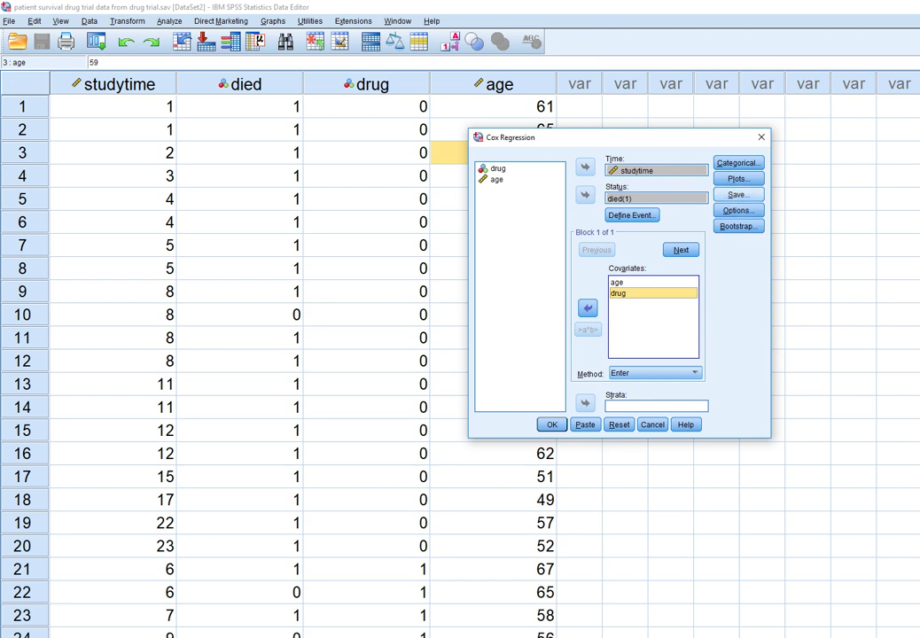
key(alt+o)
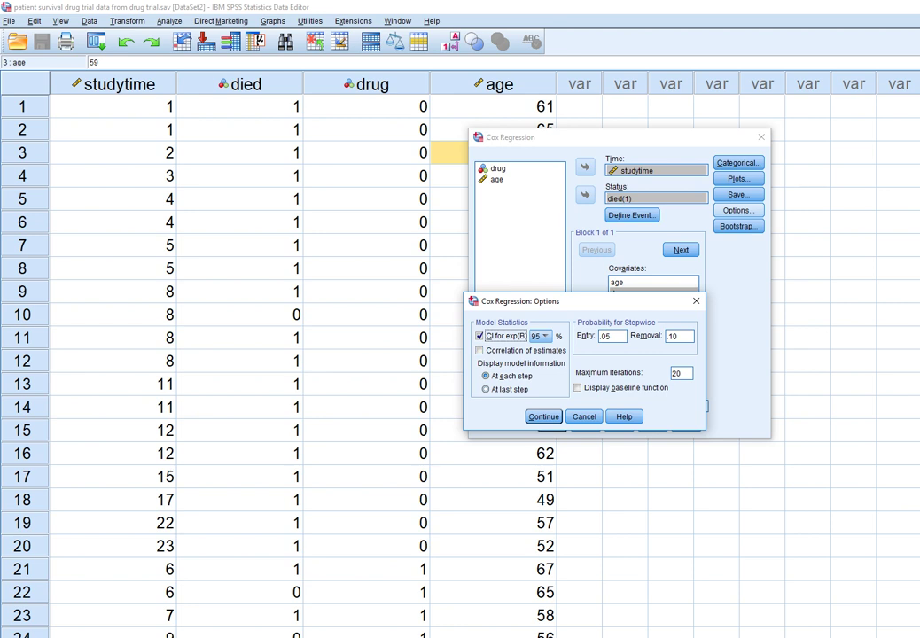
key(Return)
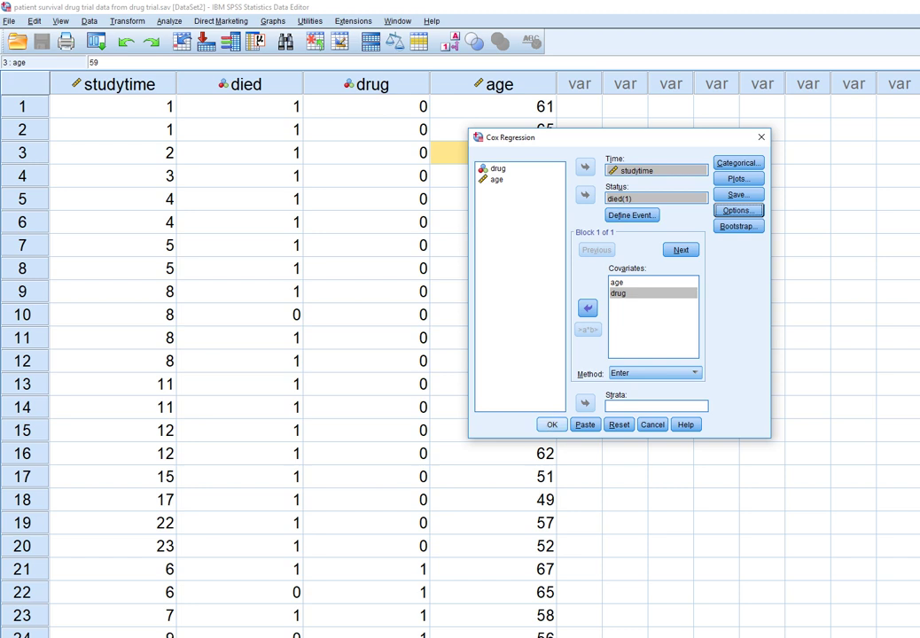
key(Return)
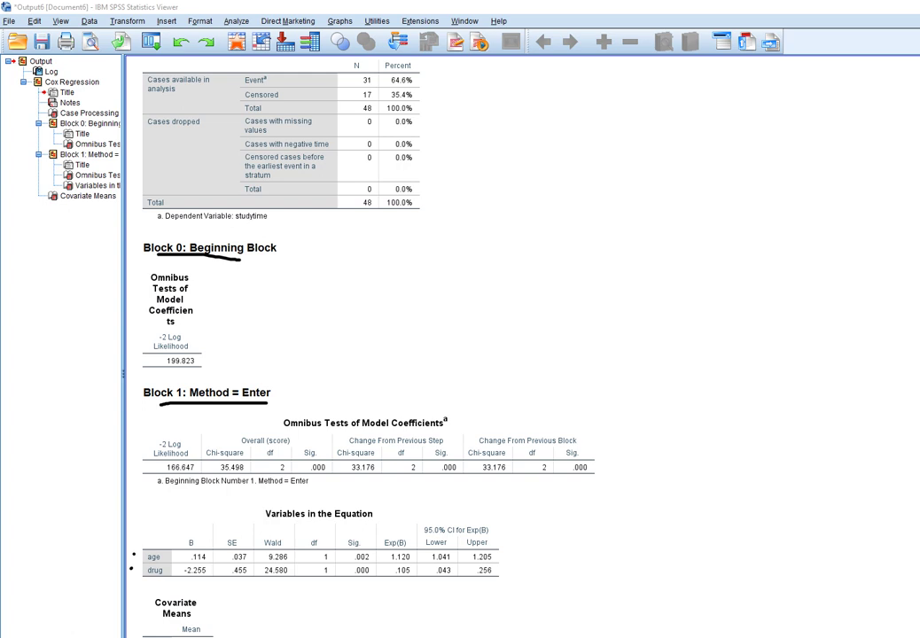
Step: Mark the Change From Previous Step statistics and the B coefficients in the output, and annotate the significance as p < .001
mouse_move(338, 479)
mouse_down()
mouse_move(465, 477)
mouse_move(465, 423)
mouse_move(330, 426)
mouse_move(330, 479)
mouse_up()
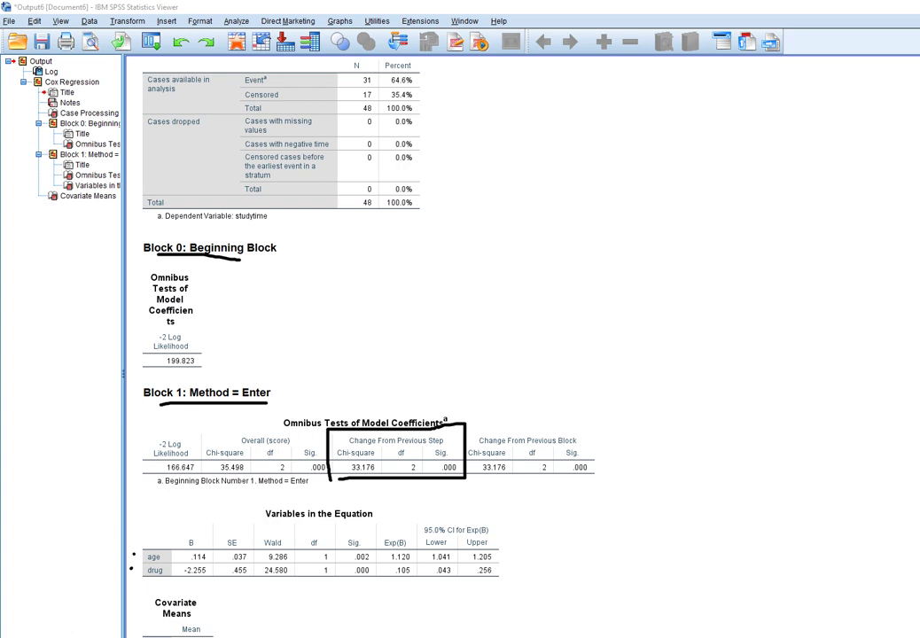
mouse_move(202, 541)
mouse_down()
mouse_move(175, 551)
mouse_move(182, 583)
mouse_move(214, 572)
mouse_move(199, 539)
mouse_up()
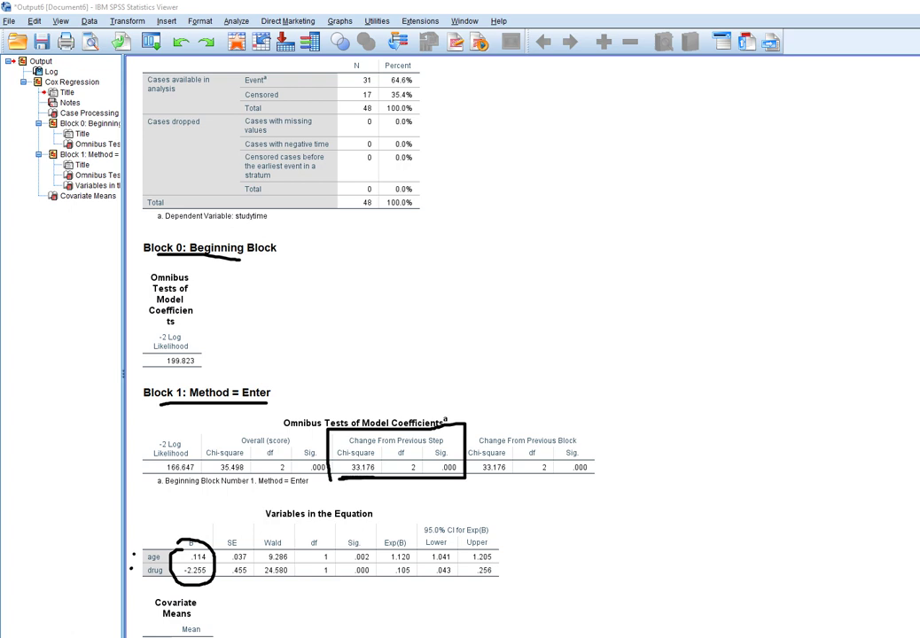
mouse_move(381, 442)
mouse_down()
mouse_move(338, 441)
mouse_move(332, 465)
mouse_move(356, 477)
mouse_move(382, 461)
mouse_move(425, 470)
mouse_move(390, 444)
mouse_move(397, 478)
mouse_up()
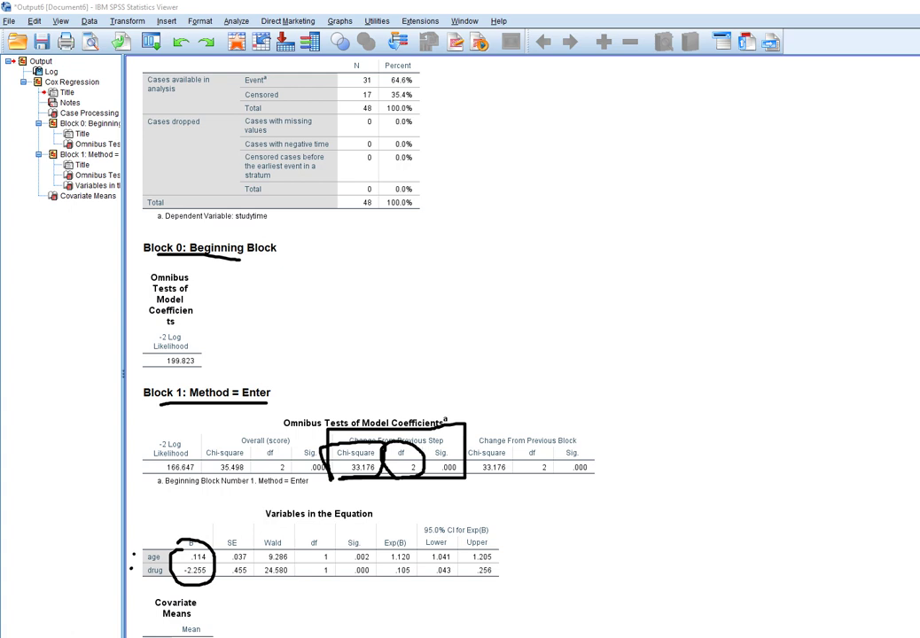
mouse_move(461, 456)
mouse_down()
mouse_move(427, 483)
mouse_move(482, 474)
mouse_move(443, 457)
mouse_up()
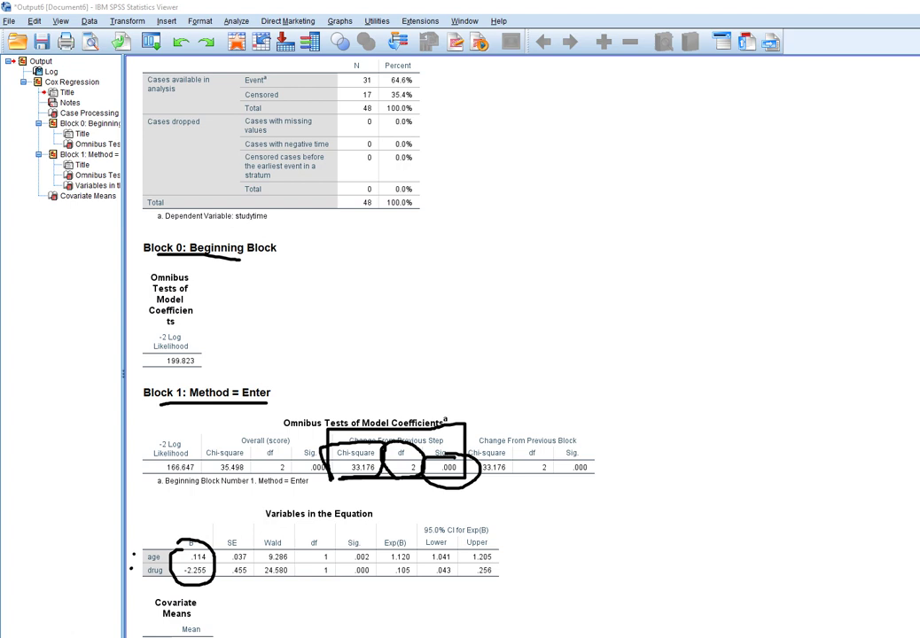
mouse_move(500, 371)
mouse_down()
mouse_move(526, 365)
mouse_move(540, 372)
mouse_move(597, 360)
mouse_up()
click(540, 371)
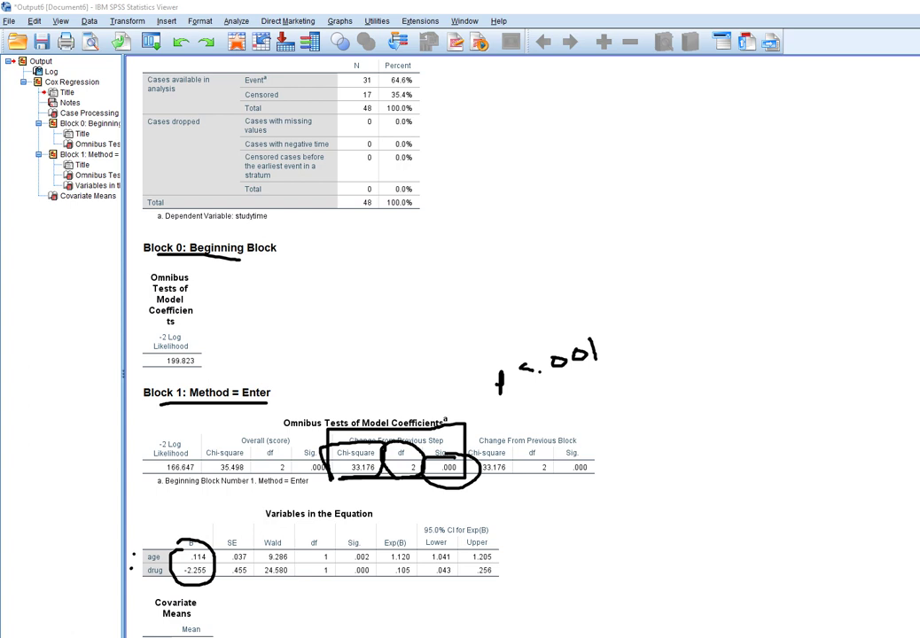
Step: Clear the annotations and mark the B, Sig. and Exp(B) entries for age and drug in the Variables in the Equation table
key(Escape)
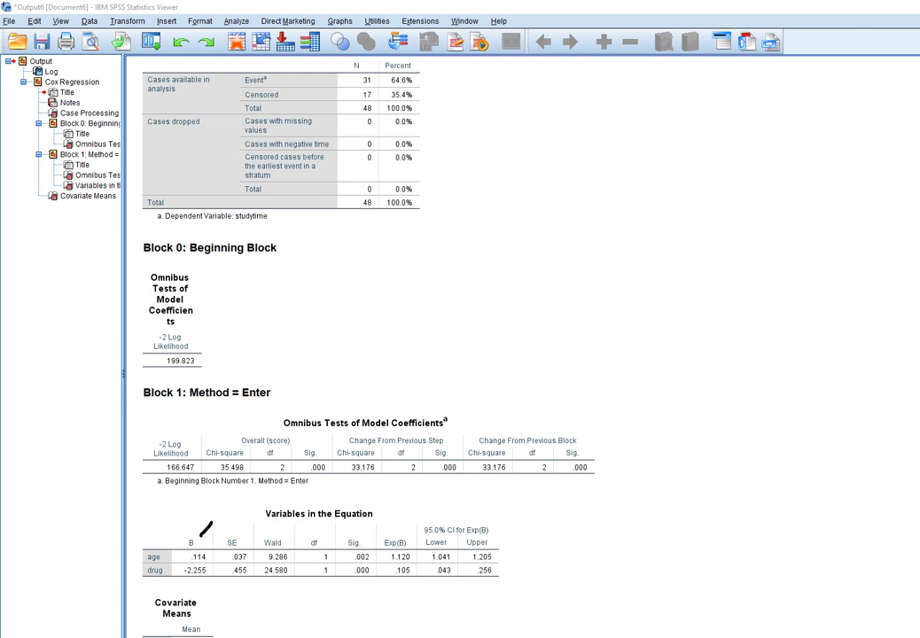
mouse_move(191, 544)
mouse_down()
mouse_move(211, 546)
mouse_move(213, 556)
mouse_move(188, 562)
mouse_move(187, 551)
mouse_up()
drag(144, 562, 163, 560)
mouse_move(211, 566)
mouse_down()
mouse_move(186, 583)
mouse_move(160, 581)
mouse_move(176, 581)
mouse_move(188, 567)
mouse_up()
mouse_move(558, 565)
mouse_down()
mouse_move(572, 576)
mouse_move(560, 566)
mouse_move(618, 568)
mouse_up()
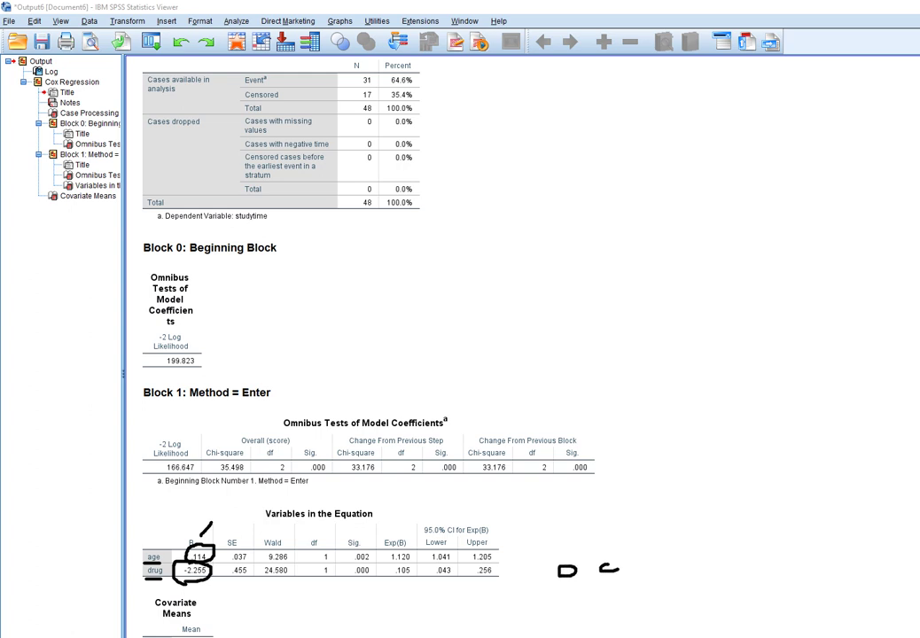
mouse_move(566, 587)
mouse_down()
mouse_move(567, 603)
mouse_move(603, 599)
mouse_move(608, 583)
mouse_up()
drag(348, 546, 366, 546)
drag(186, 527, 178, 551)
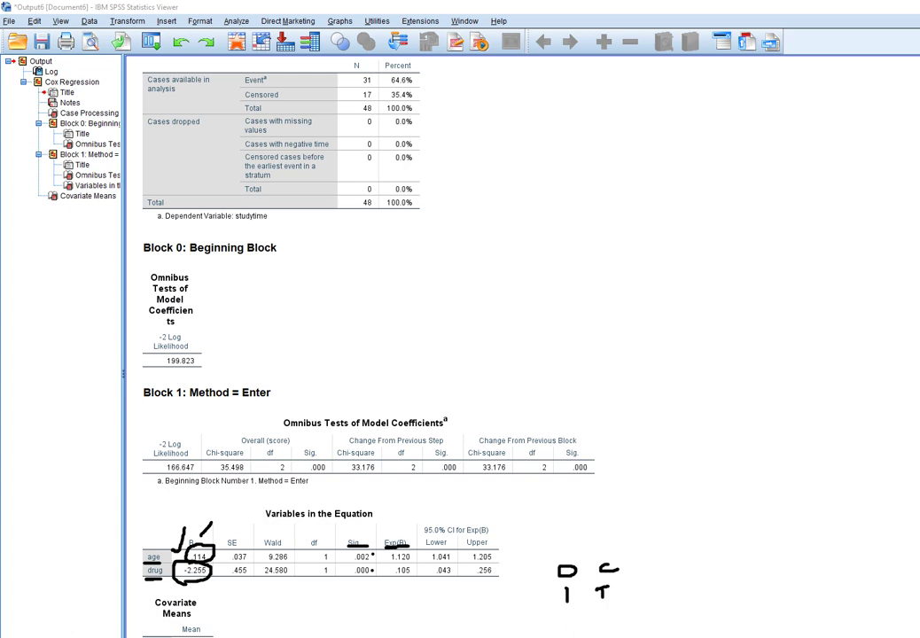
Step: Circle and tick the Exp(B) heading, and annotate that b = 0, b > 0 and b < 0 correspond to 1, > 1 and < 1
mouse_move(415, 537)
mouse_down()
mouse_move(382, 543)
mouse_move(417, 539)
mouse_up()
drag(399, 527, 421, 512)
drag(522, 494, 523, 507)
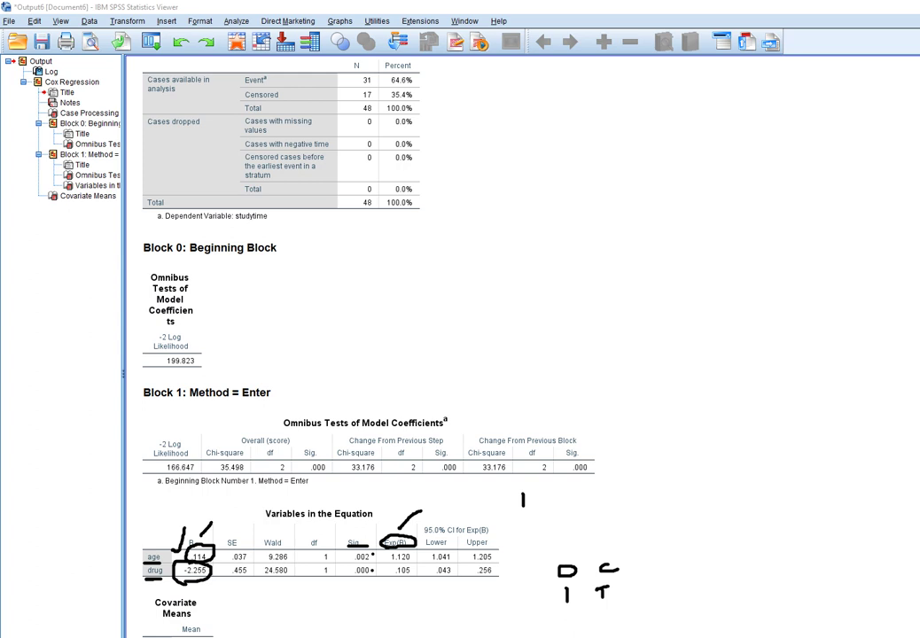
mouse_move(456, 491)
mouse_down()
mouse_move(456, 503)
mouse_move(481, 501)
mouse_up()
mouse_move(520, 514)
mouse_down()
mouse_move(525, 525)
mouse_move(539, 521)
mouse_up()
mouse_move(461, 517)
mouse_down()
mouse_move(449, 530)
mouse_move(483, 523)
mouse_move(534, 540)
mouse_up()
drag(545, 532, 545, 544)
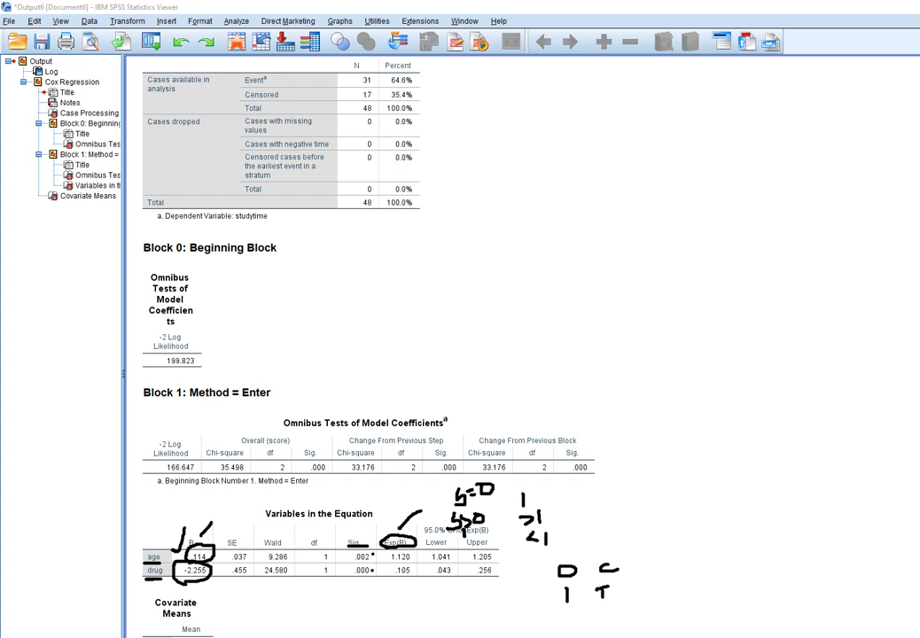
mouse_move(479, 532)
mouse_down()
mouse_move(470, 547)
mouse_move(501, 528)
mouse_up()
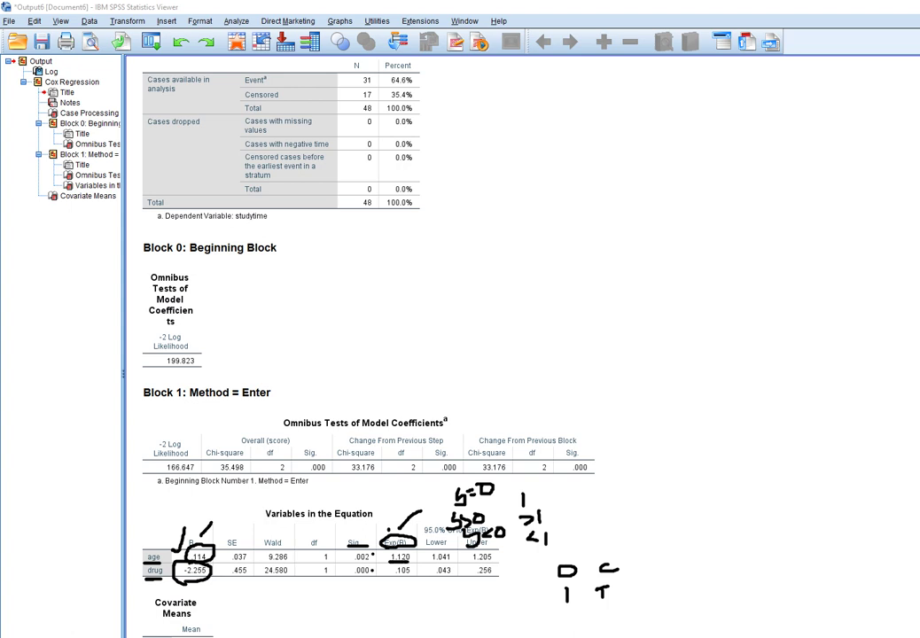
Step: Underline the Exp(B) values for age and drug in the Variables in the Equation table, and clear all annotations
drag(388, 561, 406, 561)
drag(388, 577, 415, 577)
key(Escape)
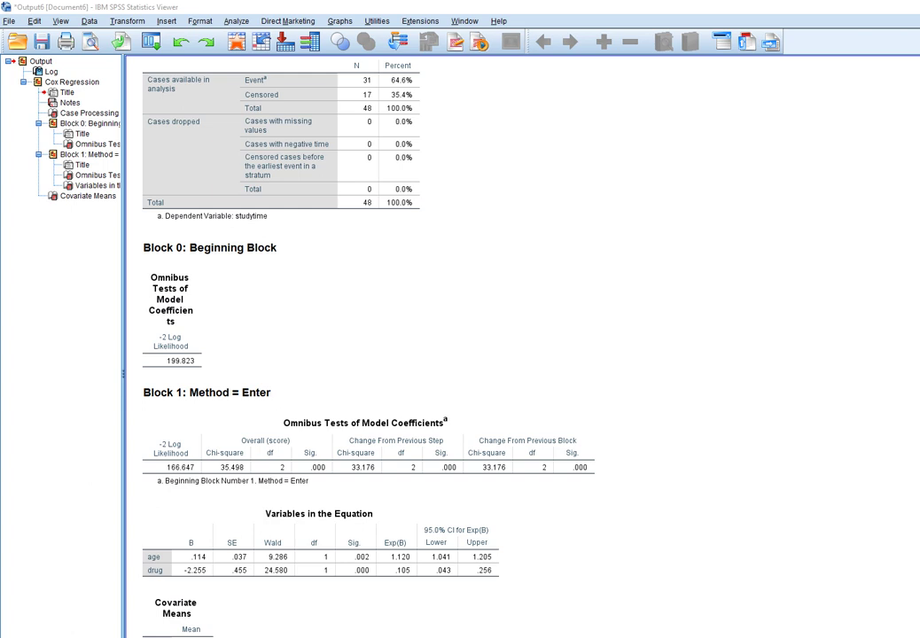
Step: Mark the Exp(B) and 95.0% CI for Exp(B) headings, and write a circled 1 beside the Variables in the Equation table
mouse_move(392, 521)
mouse_down()
mouse_move(412, 514)
mouse_move(492, 532)
mouse_up()
drag(384, 550, 405, 548)
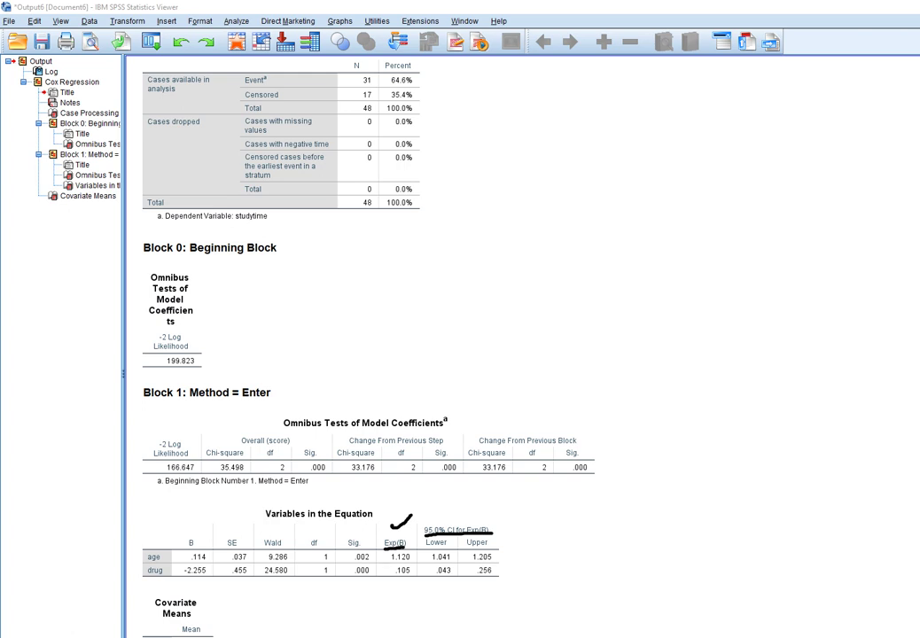
drag(540, 542, 559, 552)
drag(560, 532, 555, 561)
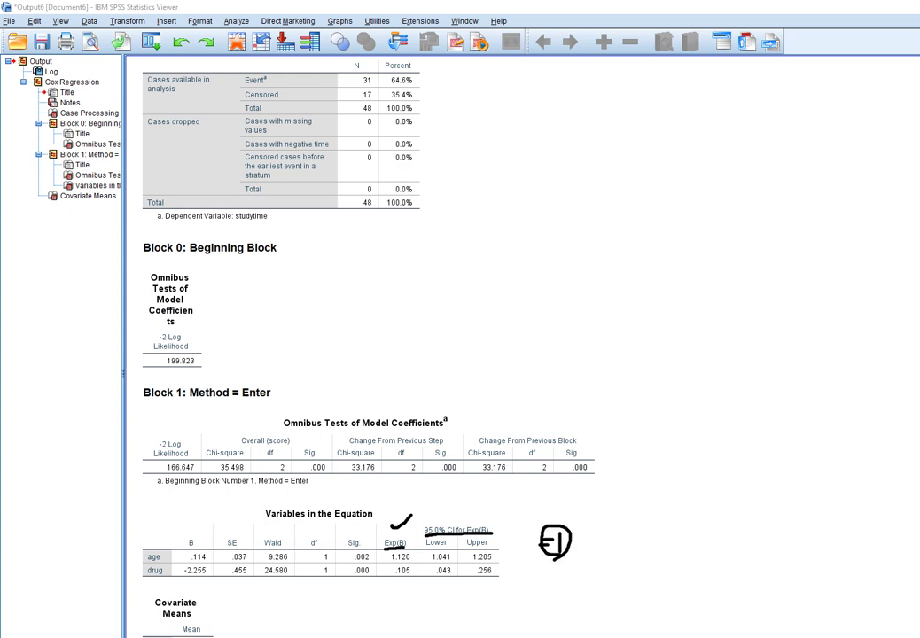
Step: Underline the lower and upper confidence limits of Exp(B) for age and drug, and clear the annotations
drag(427, 558, 485, 563)
drag(435, 577, 493, 578)
key(Escape)
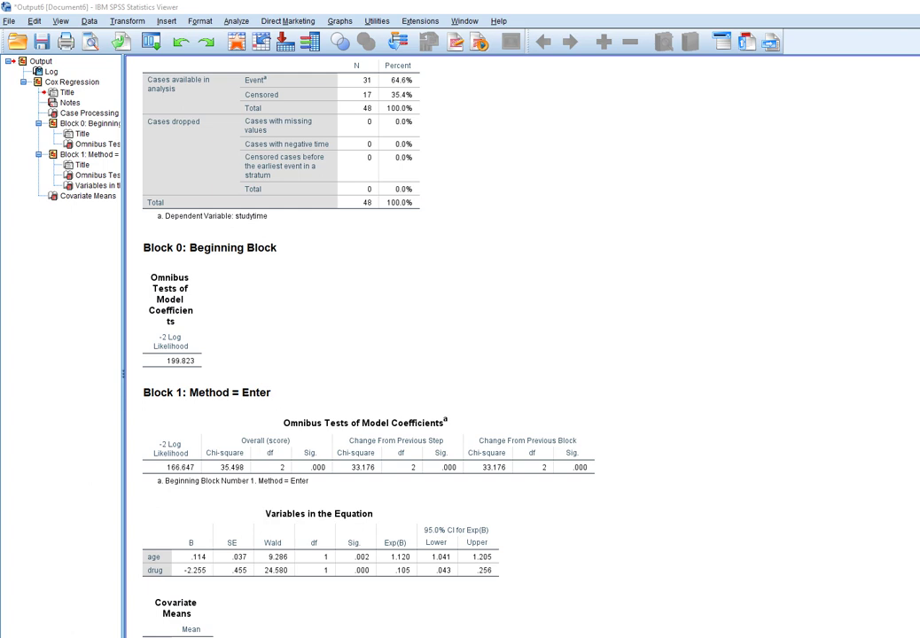